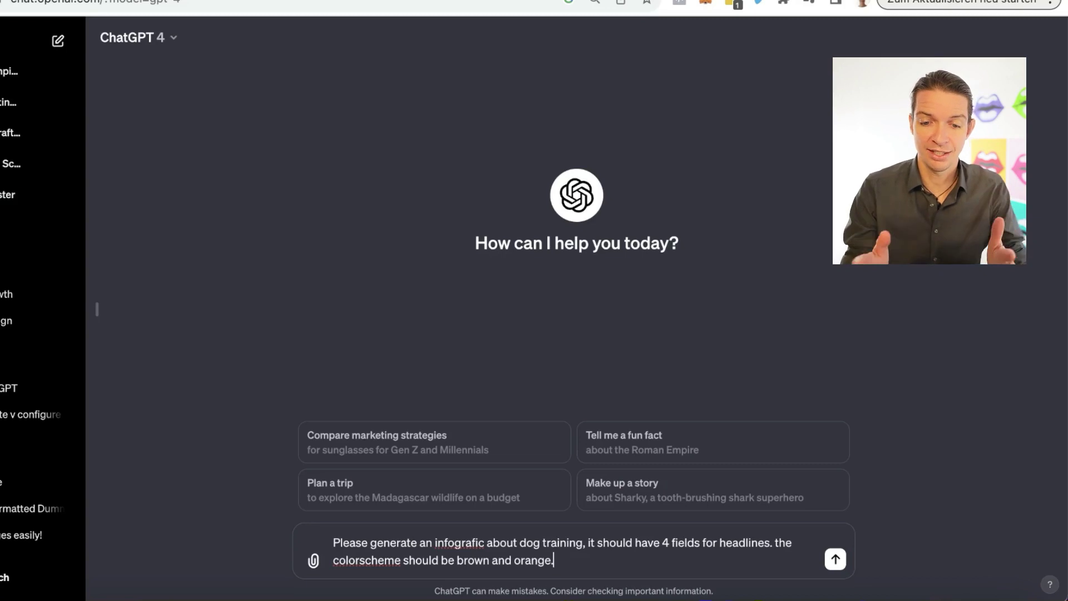
- Submit the written dog training infographic prompt and download the generated image
key("Return")
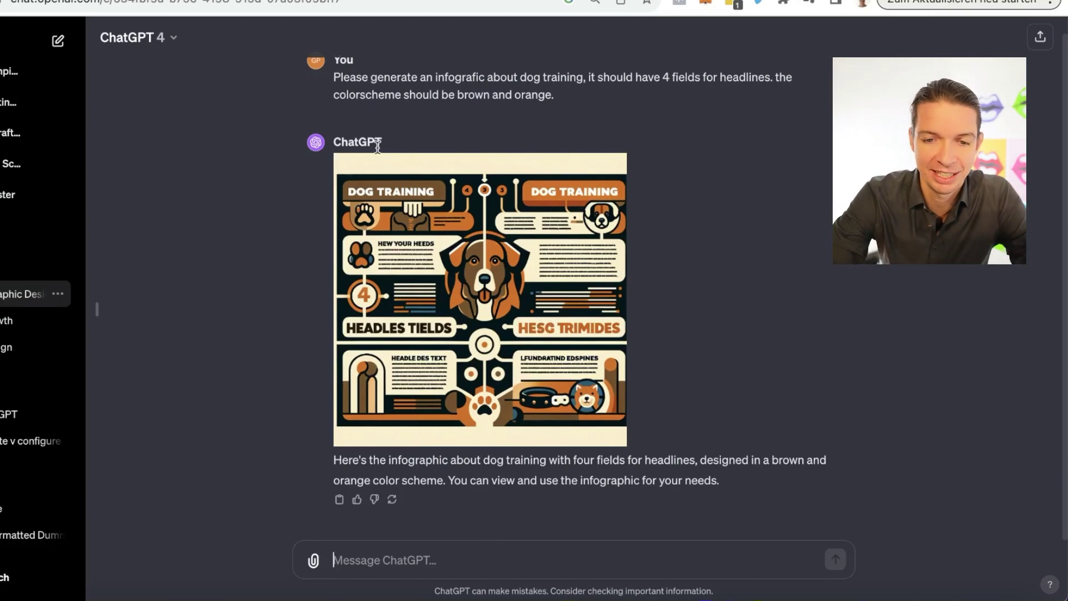
left_click(345, 167)
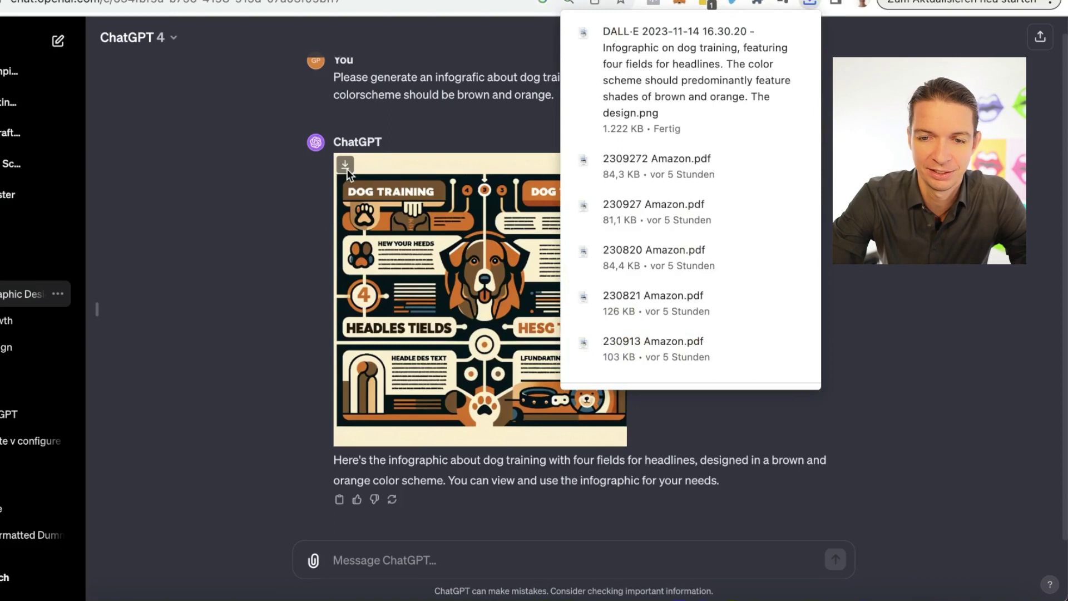
left_click(709, 432)
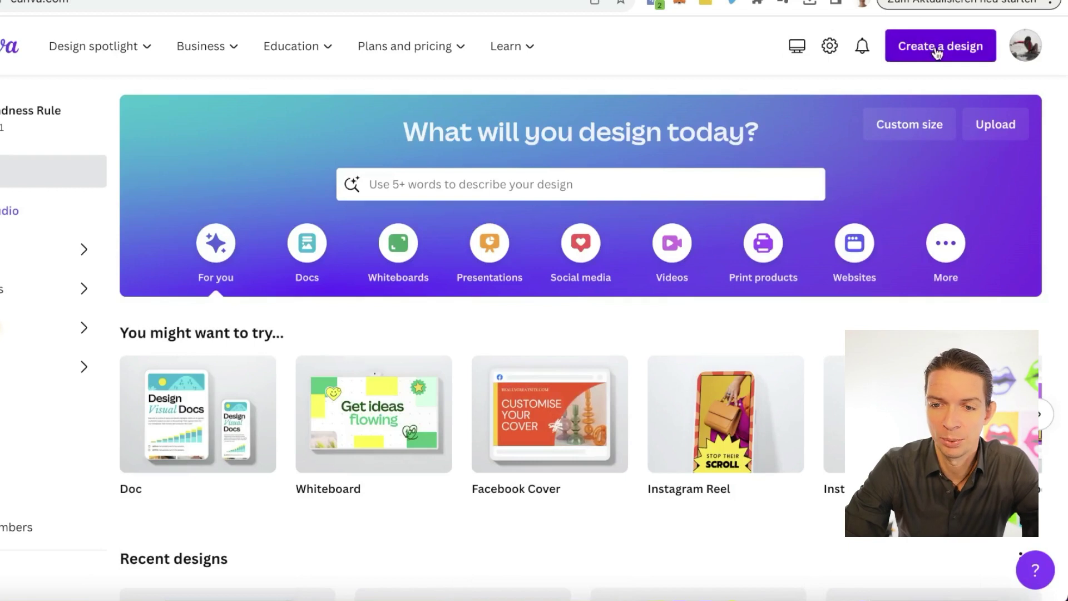
- Create a square Instagram post in Canva and place the downloaded dog training infographic on its page
left_click(939, 53)
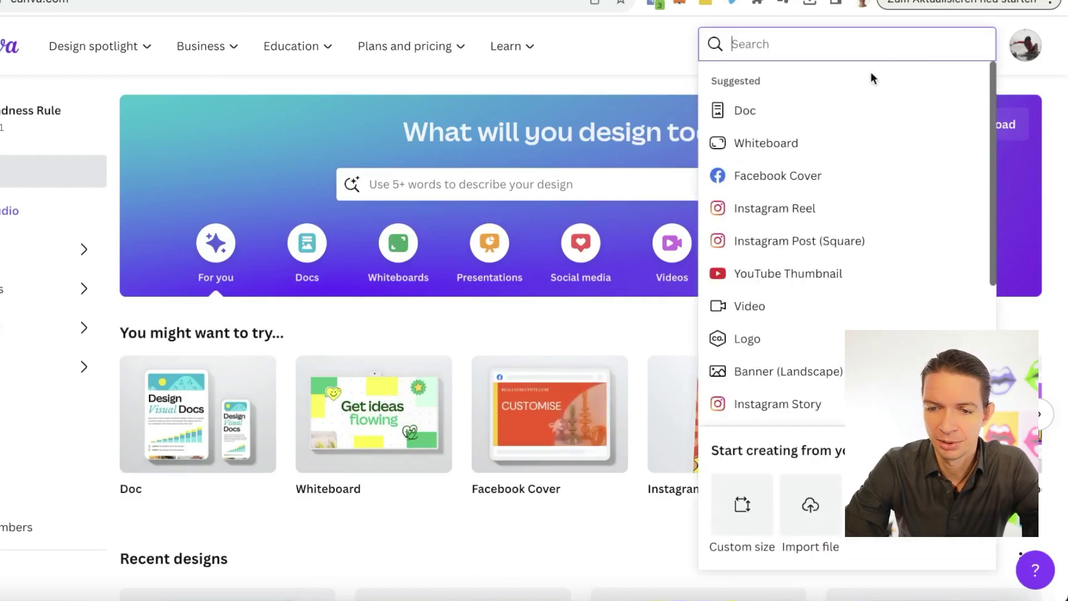
left_click(818, 250)
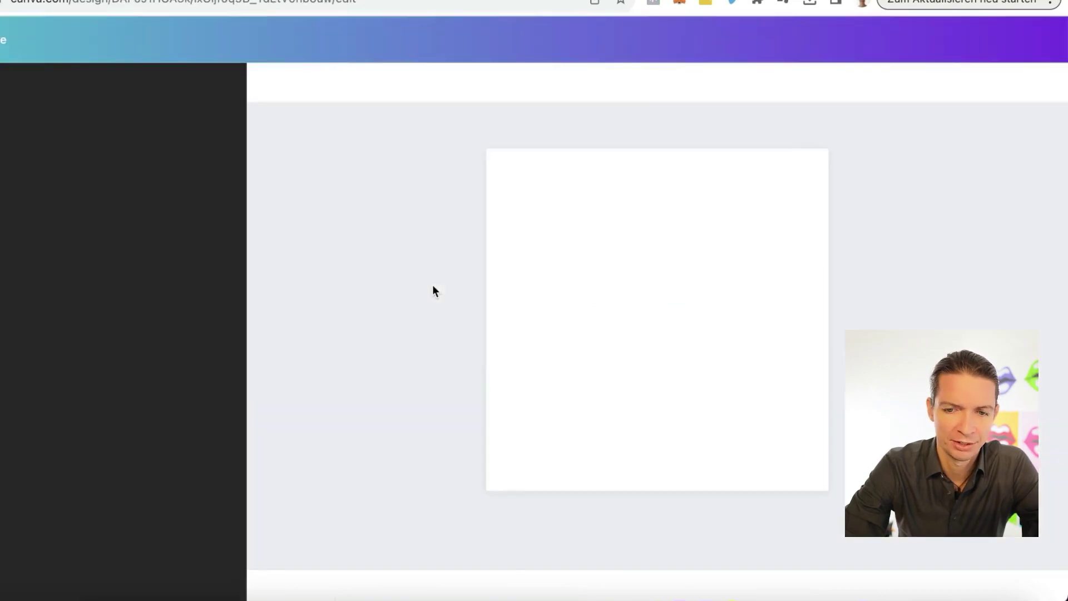
key("super+Tab")
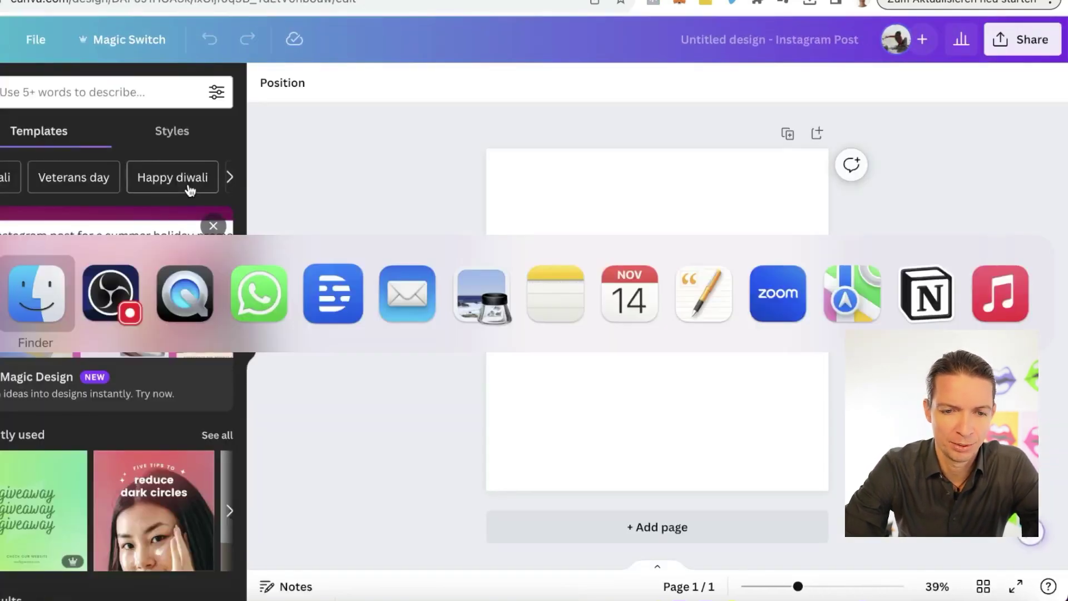
left_click_drag(71, 44, 629, 306)
key("super+Tab")
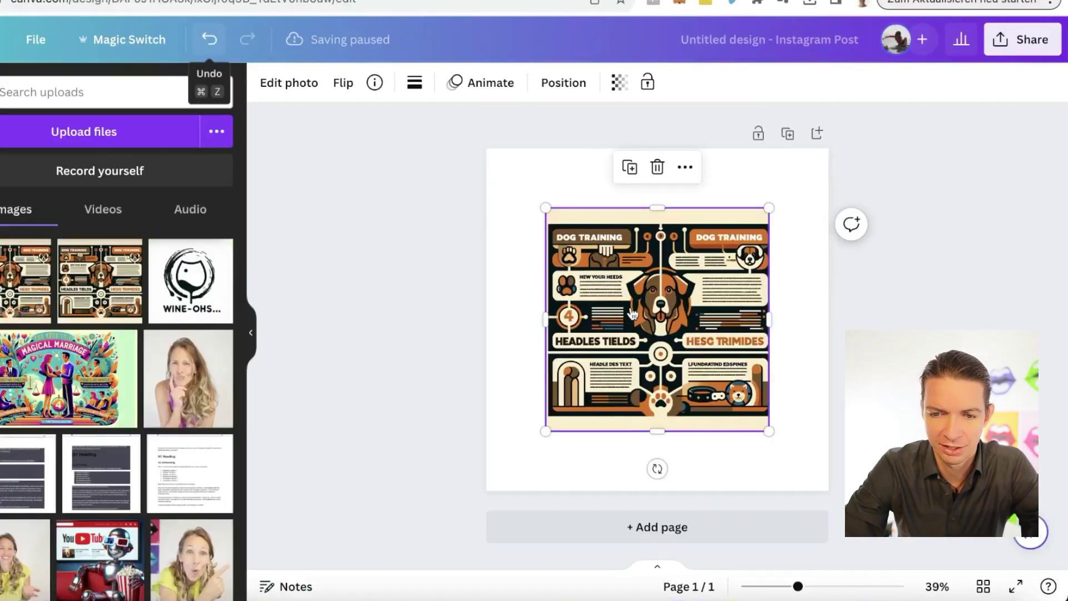
- Enlarge the infographic to fill the whole page and make its lettering editable with Grab Text
left_click_drag(546, 208, 486, 149)
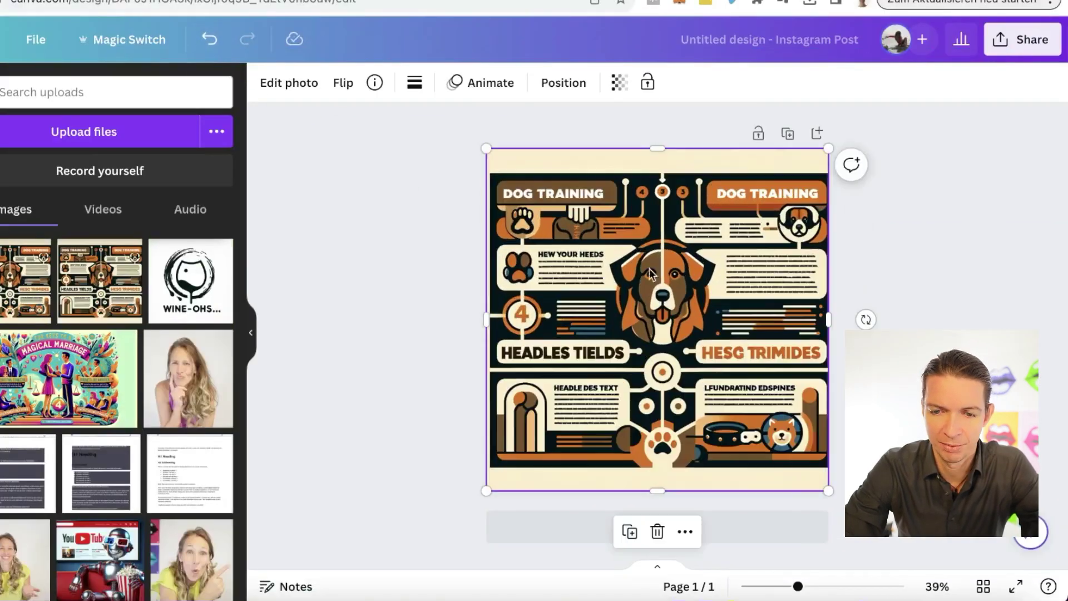
left_click(444, 135)
left_click(590, 172)
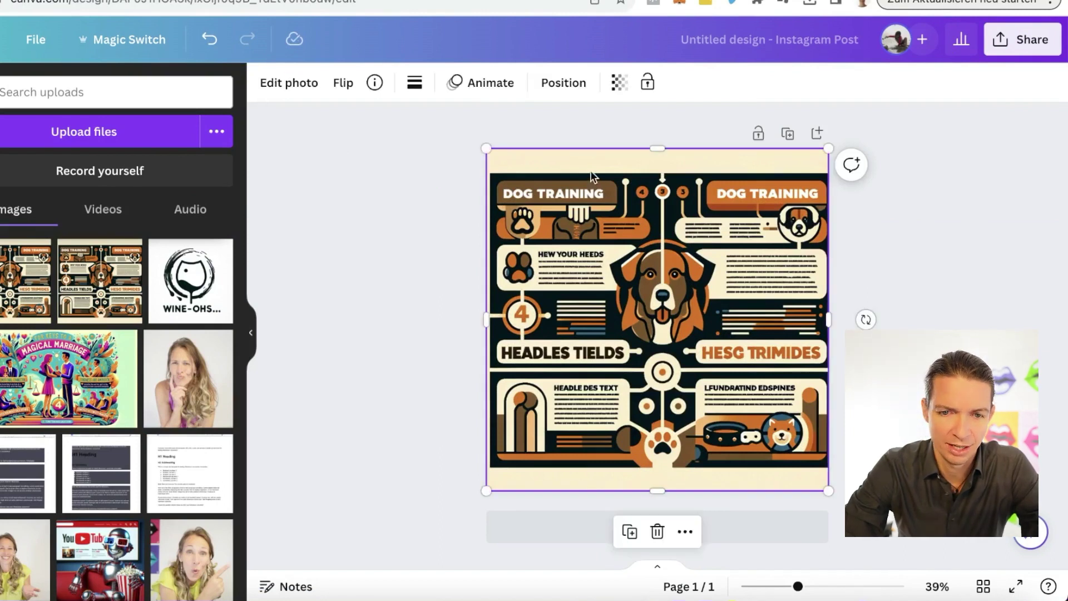
left_click(306, 86)
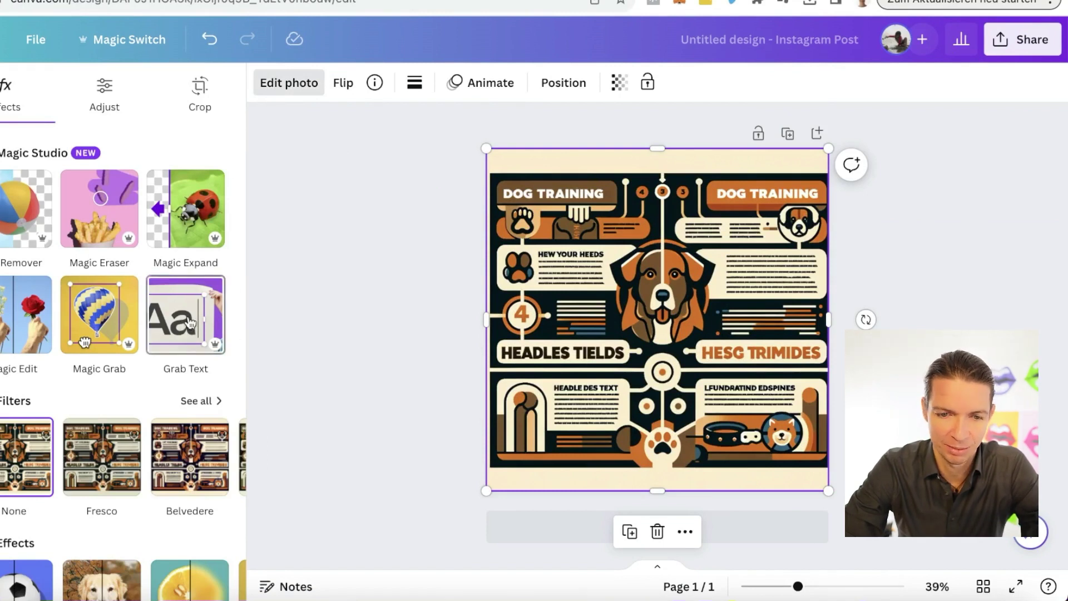
left_click(190, 323)
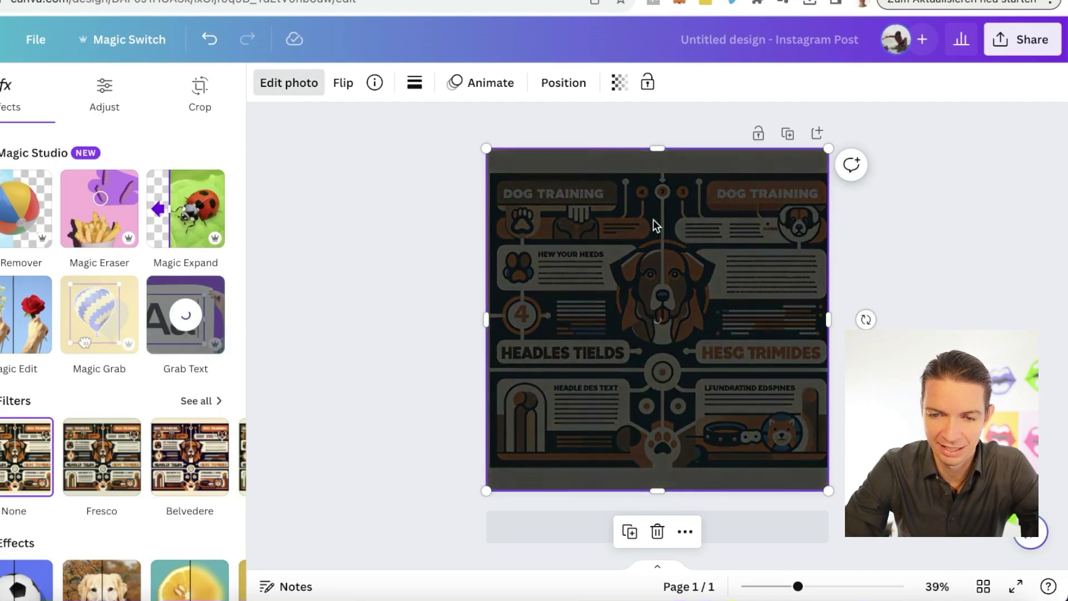
- Replace the orange "HESG TRIMIDES" headline with "Learning Tricks"
scroll(833, 426, "up", 5)
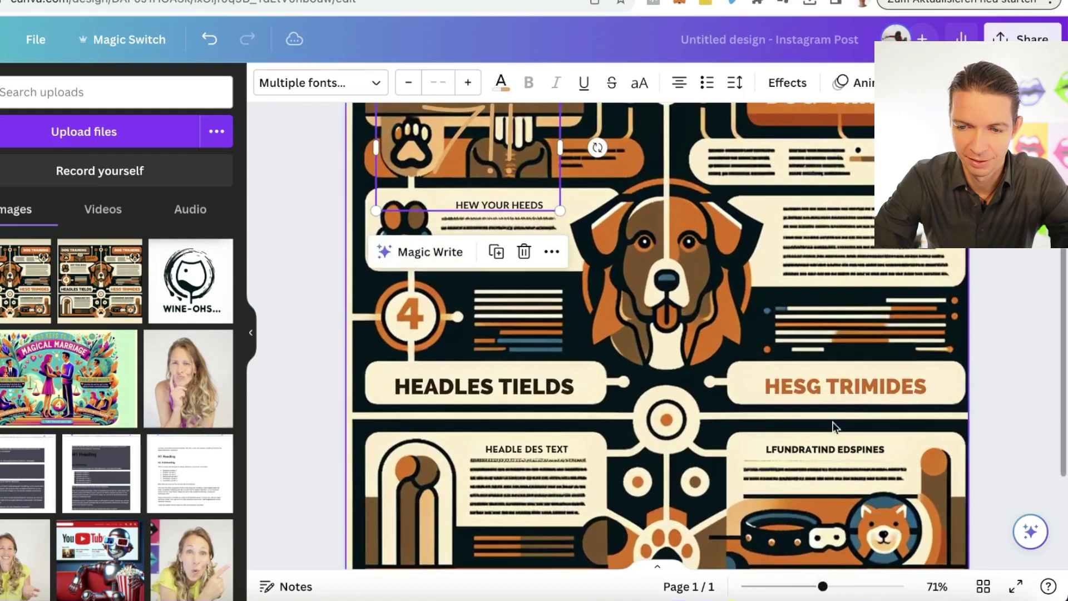
left_click(833, 389)
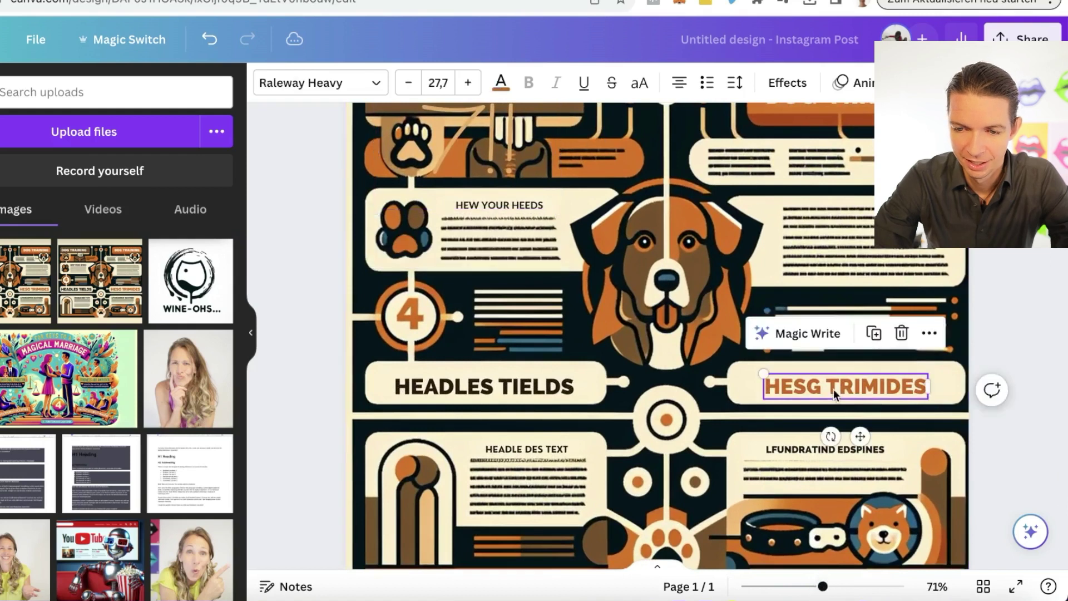
double_click(870, 384)
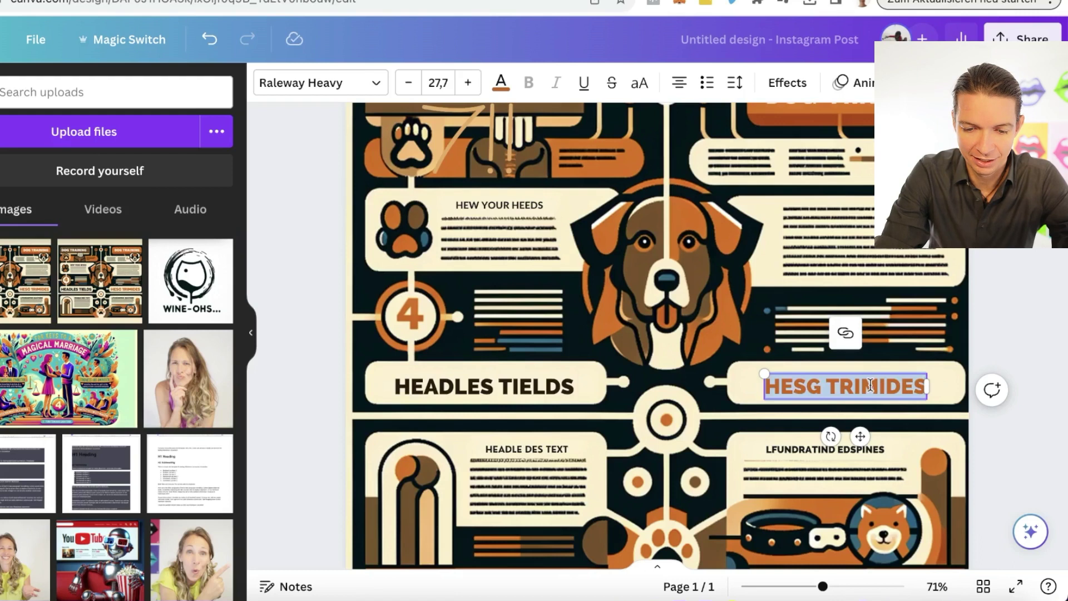
type("Lear")
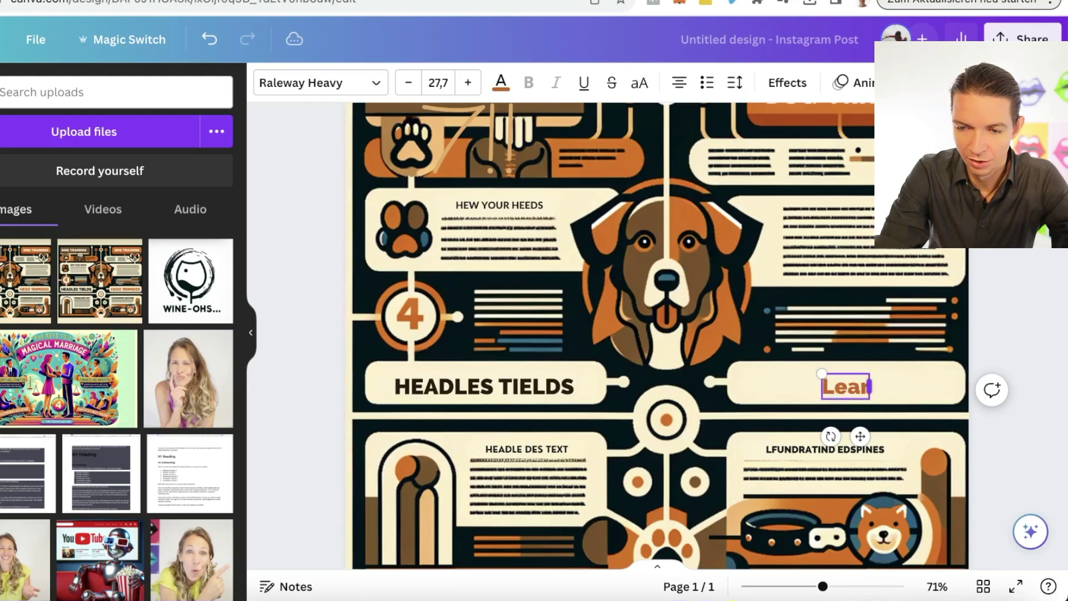
type("ning Tricks")
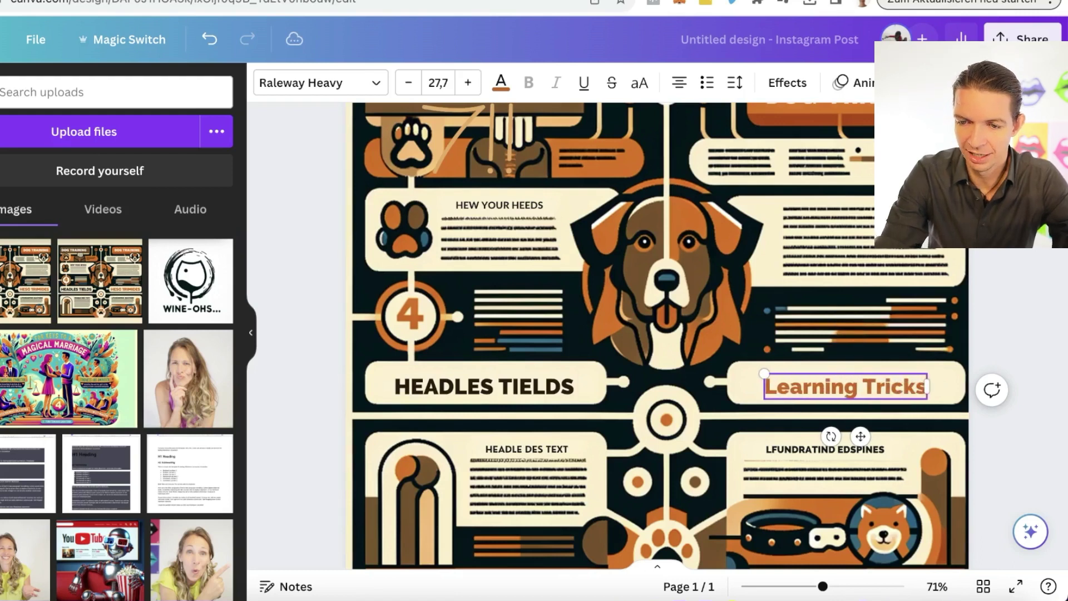
- Replace the "DOG TRAINING" headline on the orange banner with "SIT and STAY"
scroll(852, 214, "up", 3)
double_click(851, 215)
type("SIT and")
left_click(793, 239)
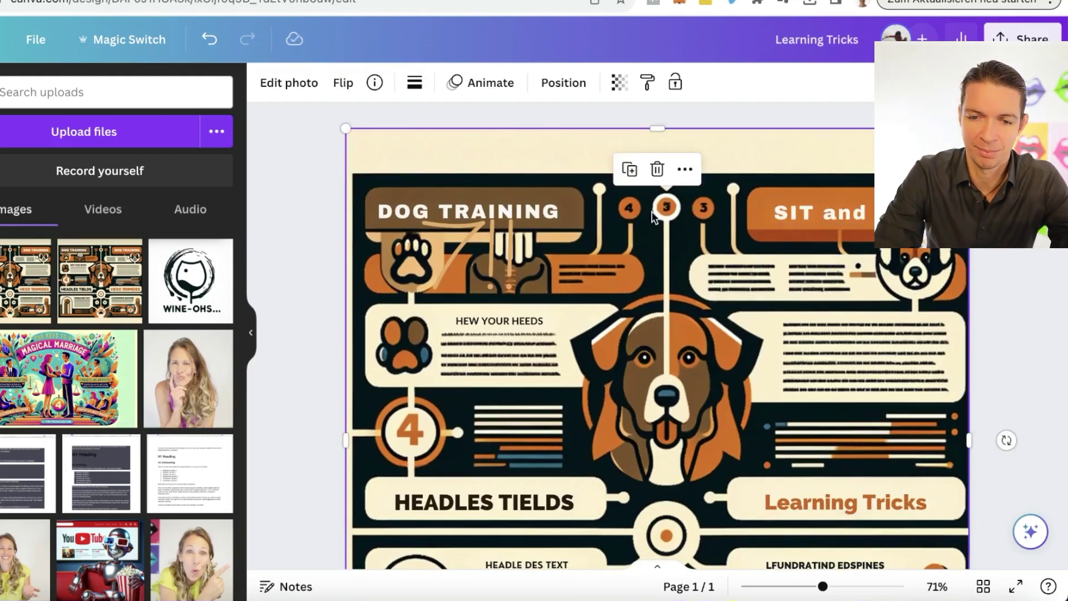
- Replace the "DOG TRAINING" headline on the brown banner with "LEASH TRAINING"
double_click(532, 210)
type("LEA")
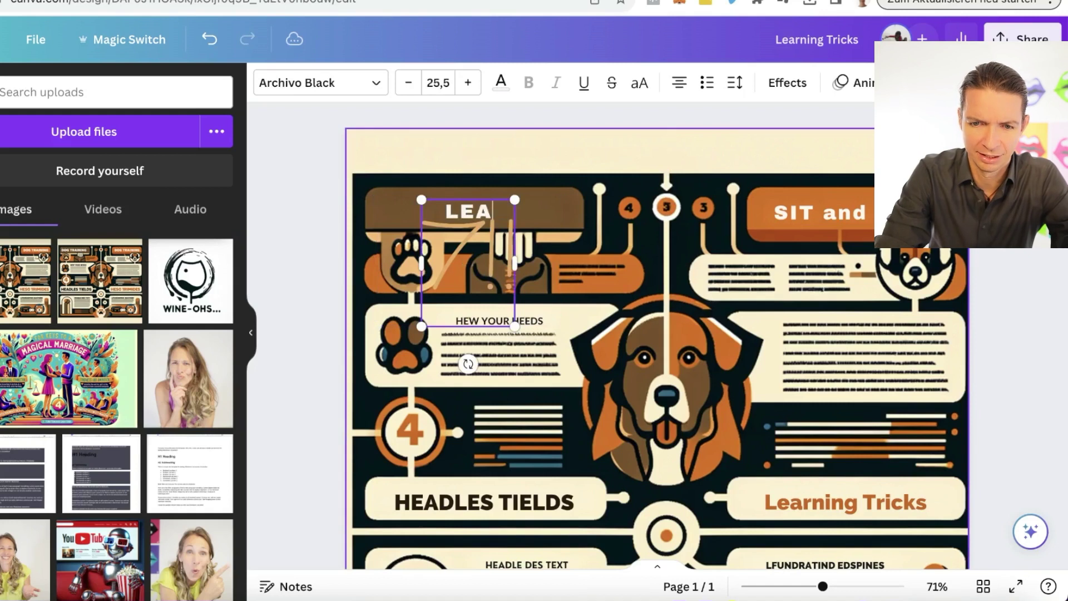
type("SH TRAINING")
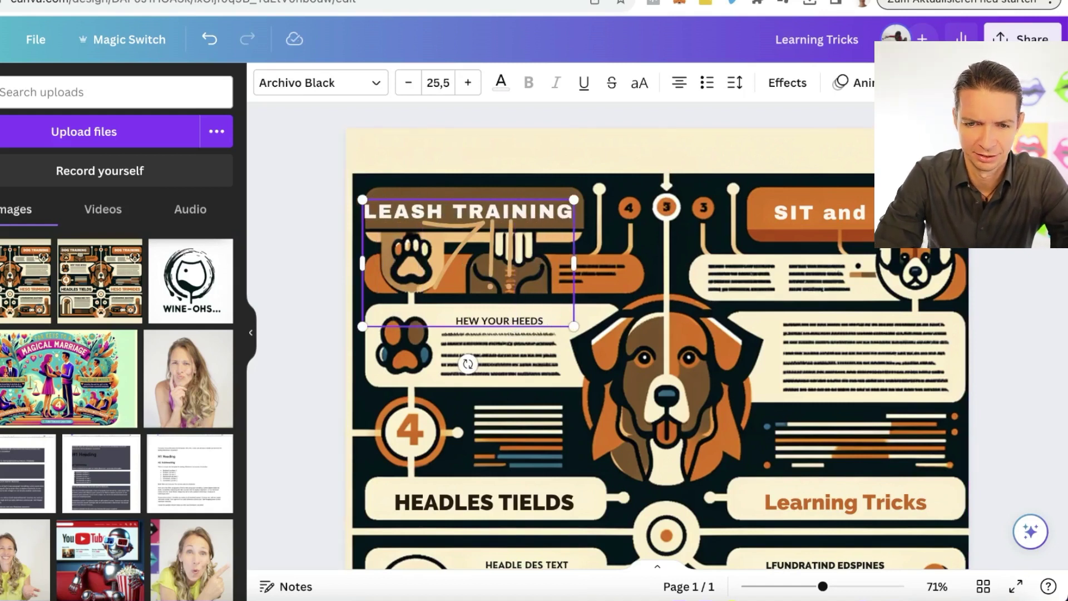
- Delete the stray script lettering below "LEASH TRAINING", then shrink the headline slightly and center it on the brown banner
double_click(503, 259)
key("BackSpace")
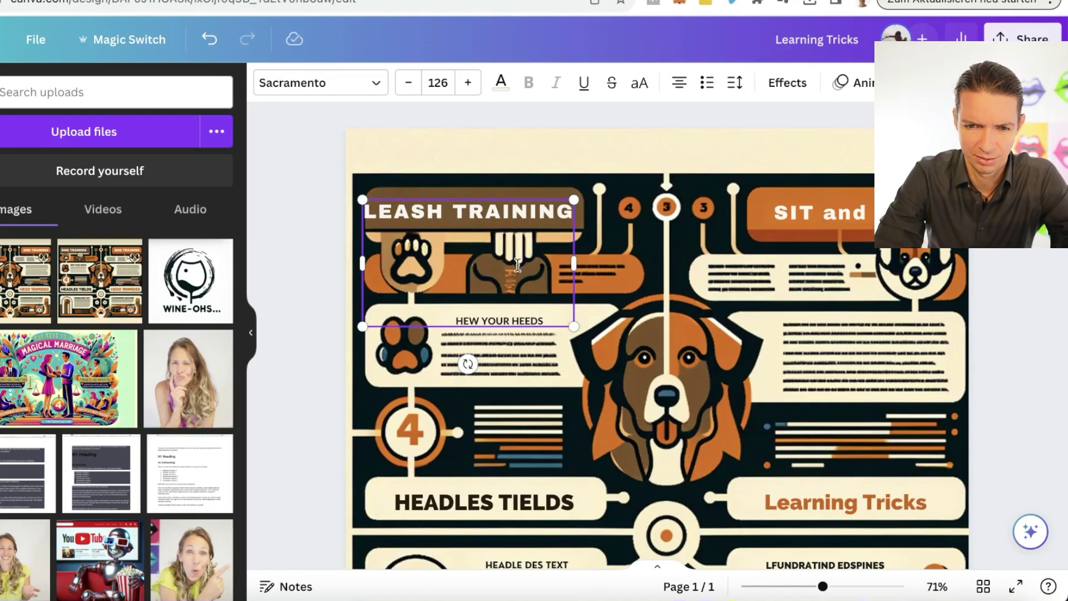
mouse_move(574, 326)
left_mouse_down()
mouse_move(590, 322)
mouse_move(562, 319)
left_mouse_up()
left_click(473, 159)
left_click(479, 210)
left_click_drag(479, 210, 484, 207)
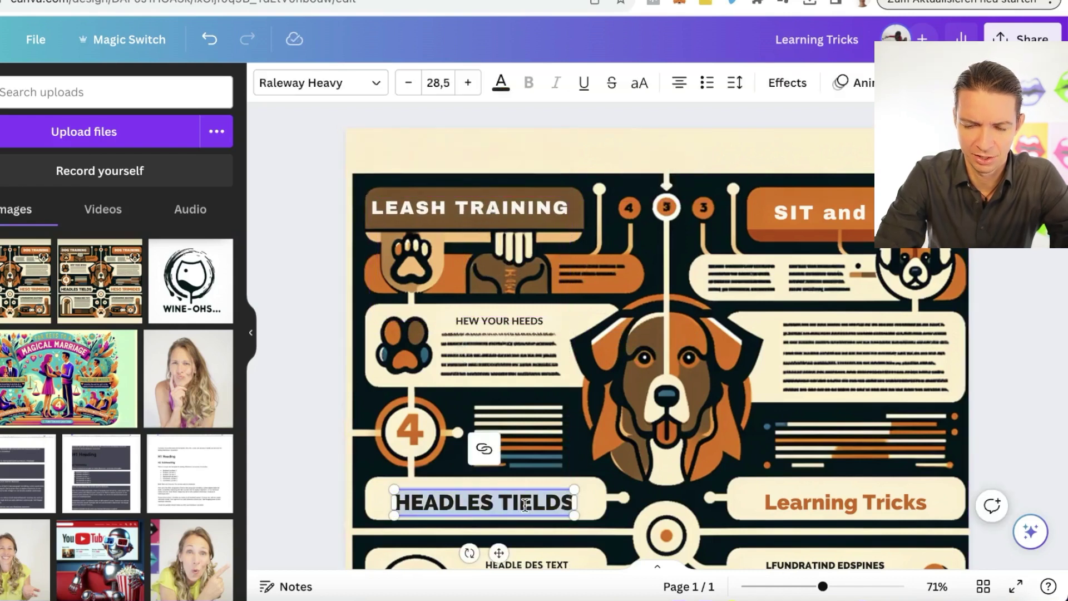
- Replace the "HEADLES TIELDS" headline with "OTHER DOGS" and the "HEW YOUR HEEDS" line with "Subheadline"
type("OTHER DOGS")
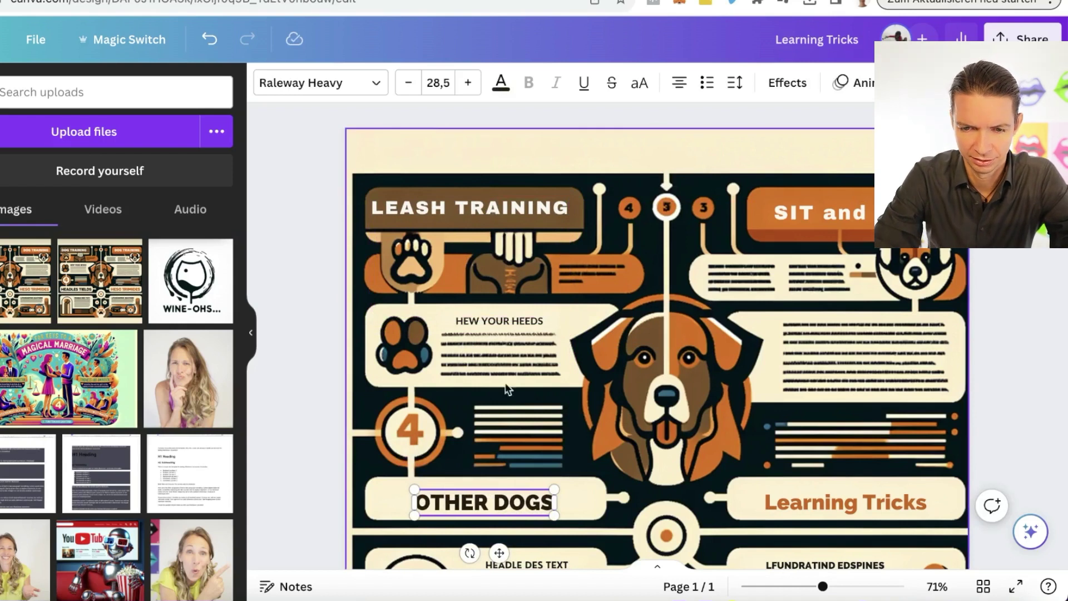
left_click(496, 323)
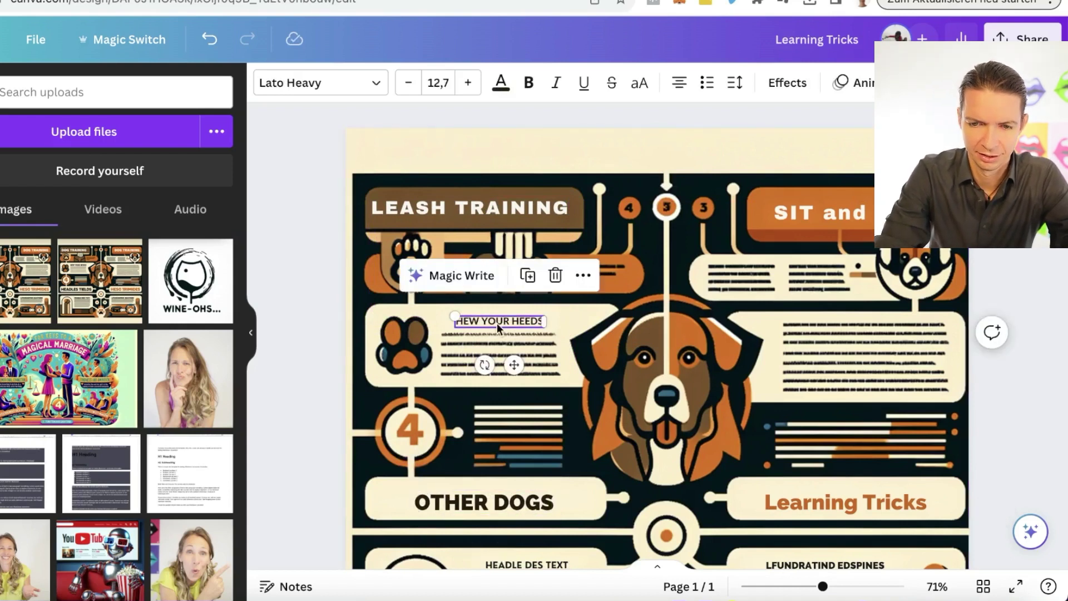
double_click(497, 323)
type("Subheadl")
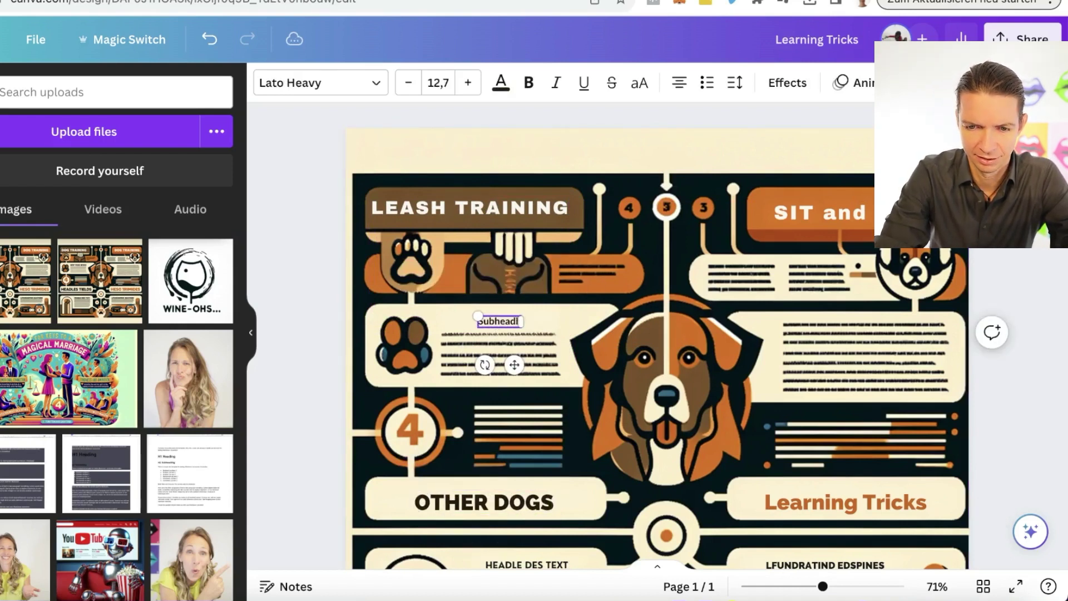
type("ine")
- Remove the filler text lines beneath "Subheadline" from the infographic image with Magic Eraser
left_click(861, 370)
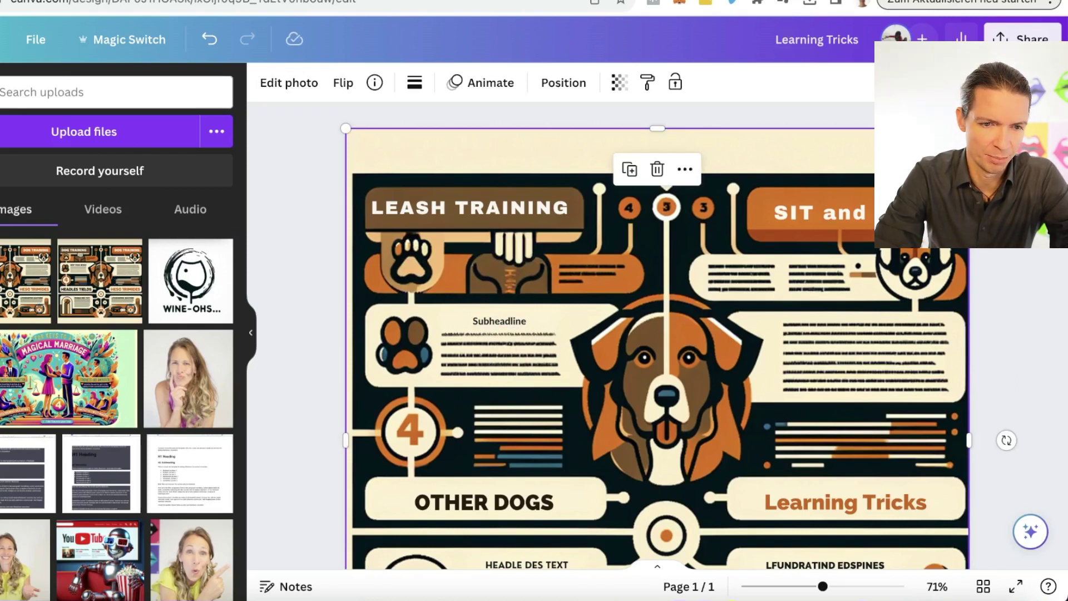
left_click(278, 83)
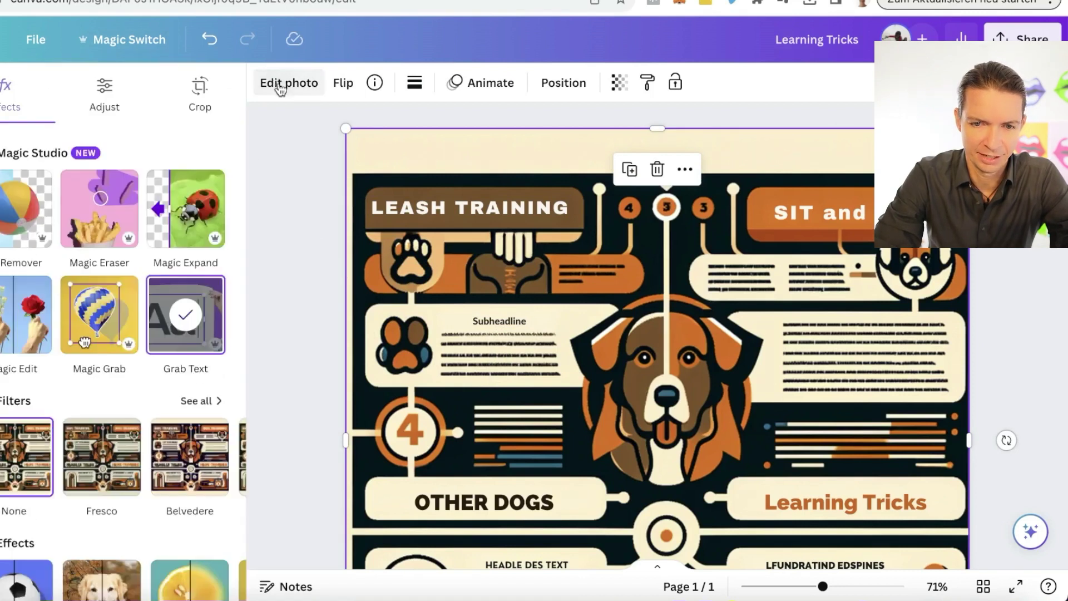
left_click(114, 218)
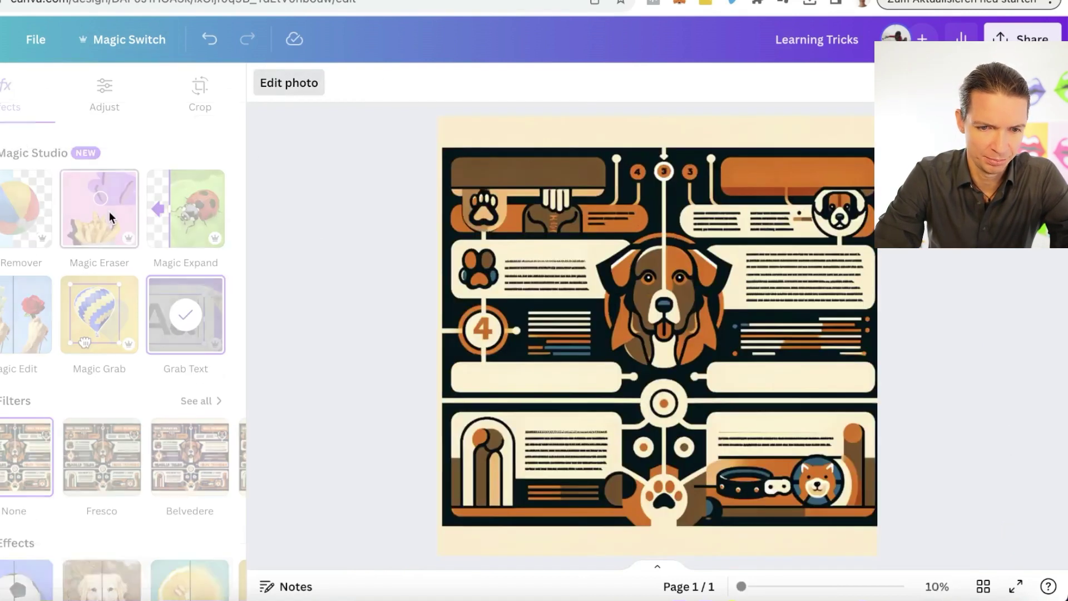
mouse_move(507, 262)
left_mouse_down()
mouse_move(581, 271)
mouse_move(579, 281)
mouse_move(503, 281)
left_mouse_up()
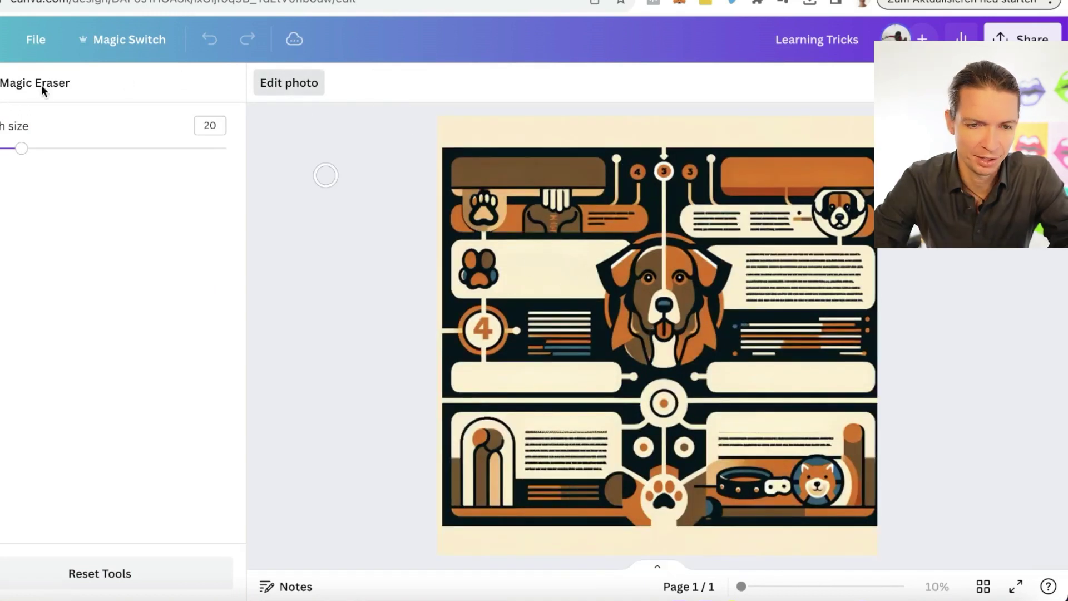
left_click(262, 86)
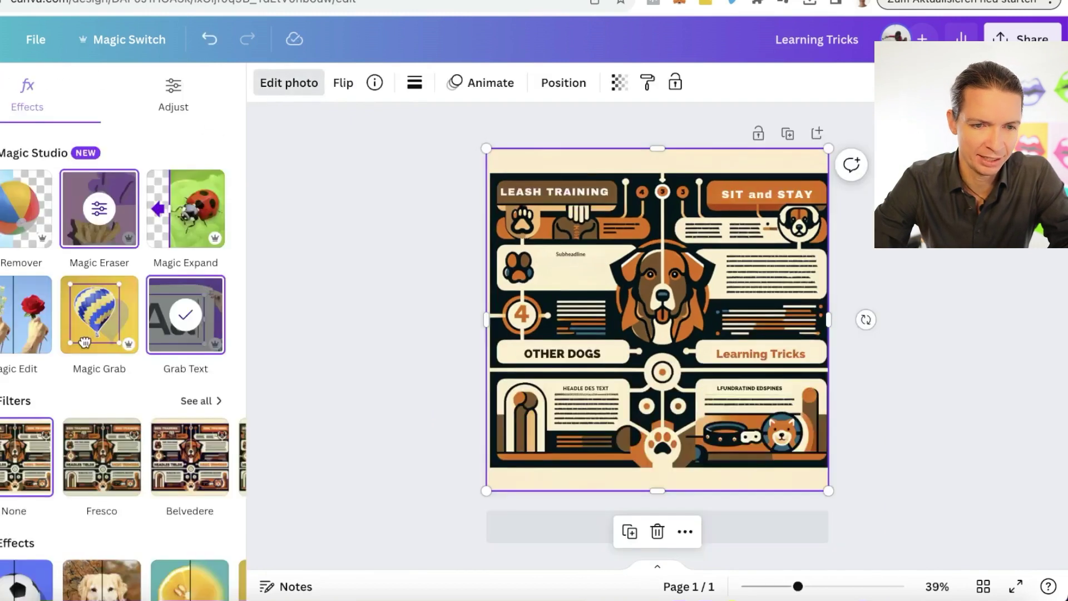
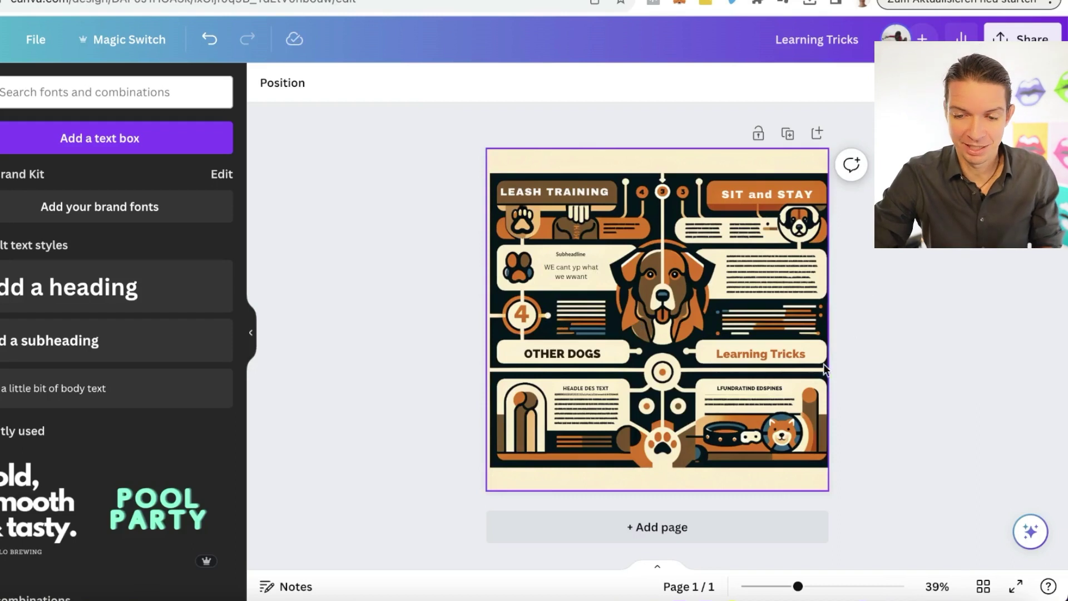
- Add a second page, place the uploaded Magical Marriage infographic on it, and enlarge and shift it to span the page width
left_click(646, 532)
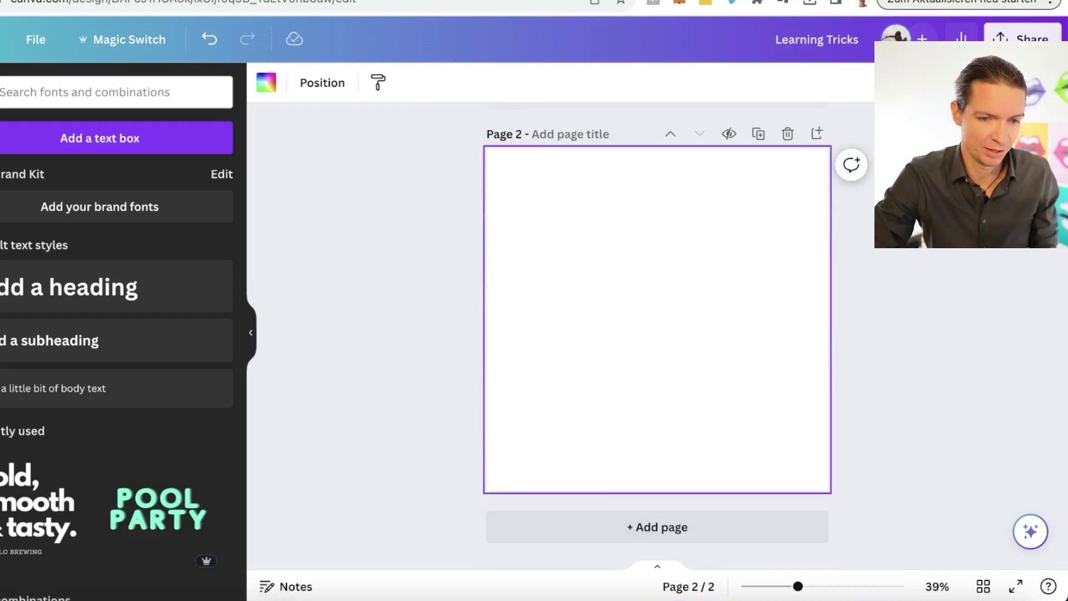
left_click_drag(67, 378, 639, 257)
left_click_drag(790, 334, 860, 361)
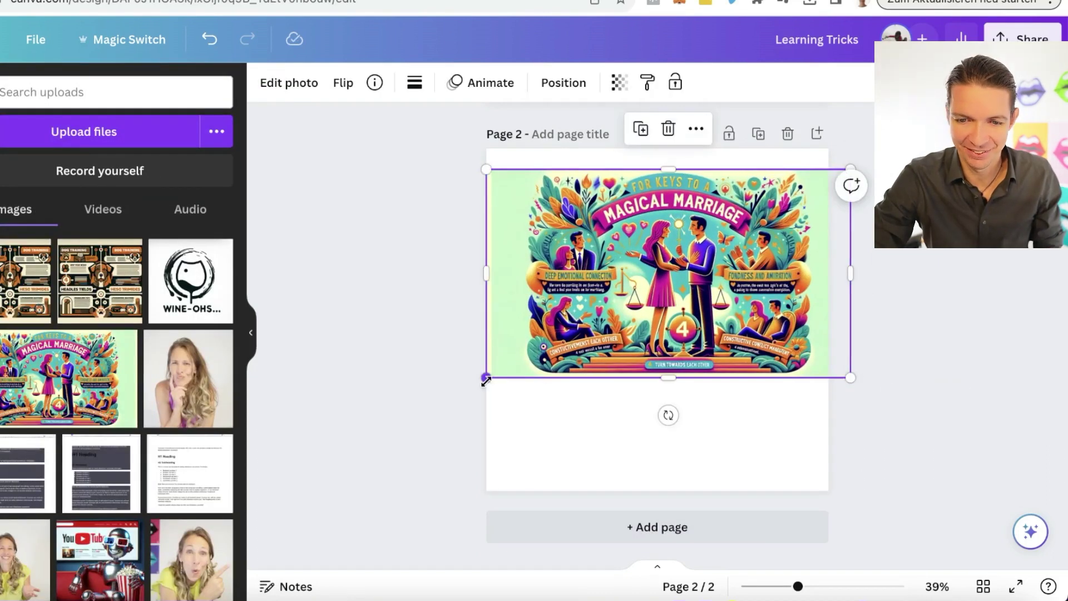
left_click_drag(485, 378, 460, 393)
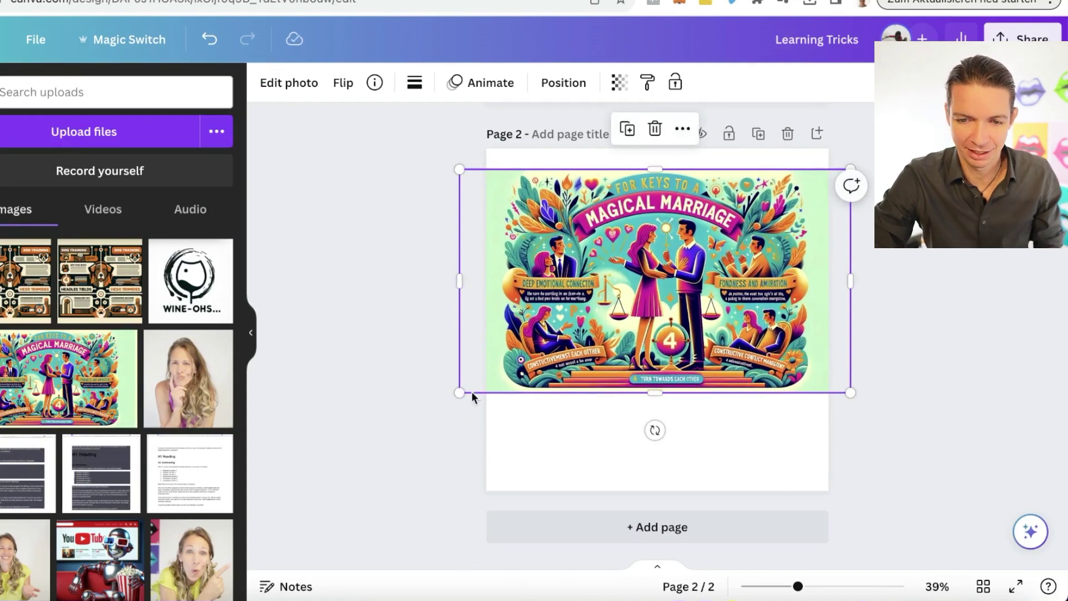
left_click_drag(458, 396, 368, 465)
left_click_drag(753, 322, 799, 324)
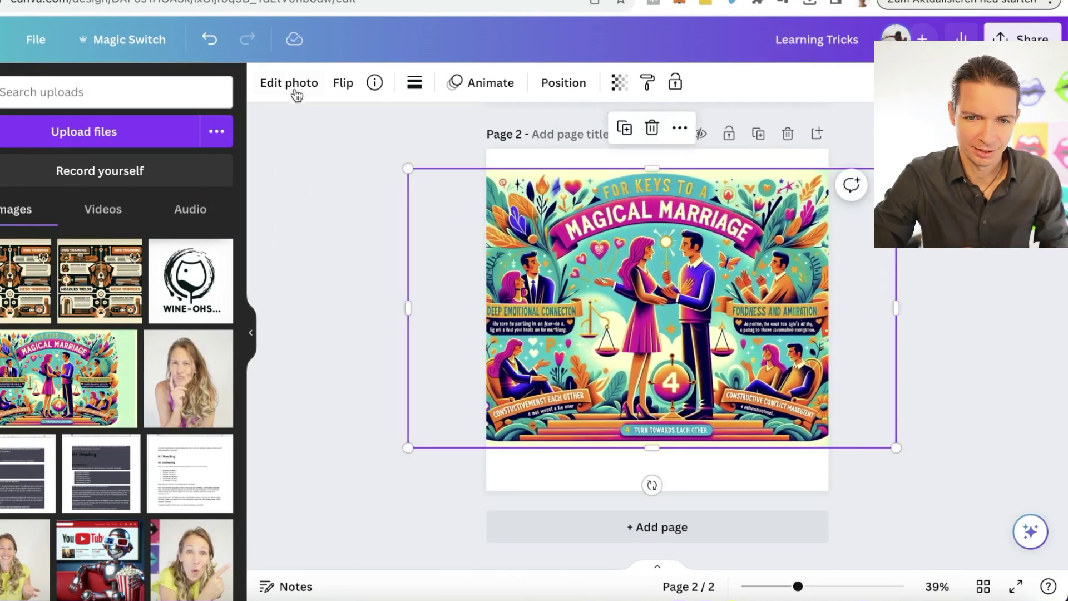
- Make the marriage infographic's lettering editable with Grab Text and remove the "FONDNESS AND AMIRATION" text block from its banner
left_click(294, 93)
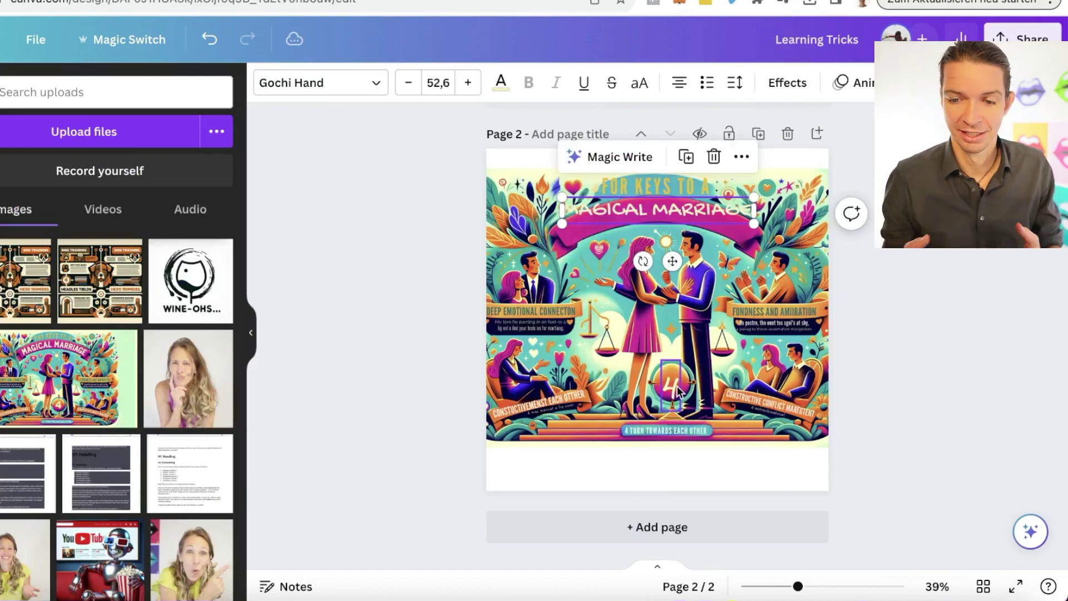
left_click(771, 310)
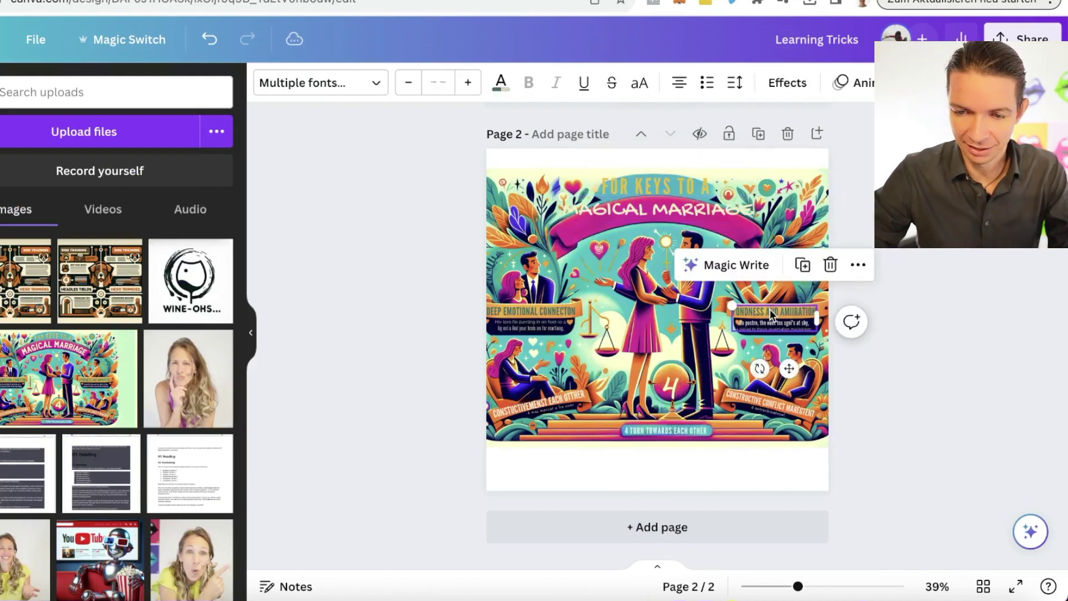
left_click_drag(770, 309, 600, 322)
- Open the "DEEP EMOTIONAL CONNECTON" text block for editing
left_click(560, 311)
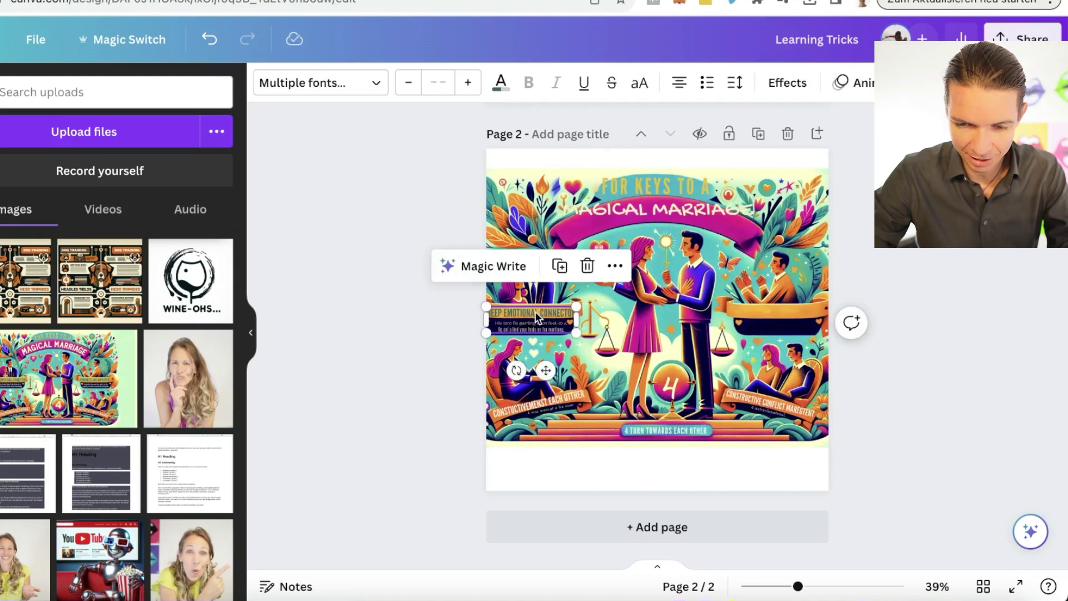
left_click(539, 329)
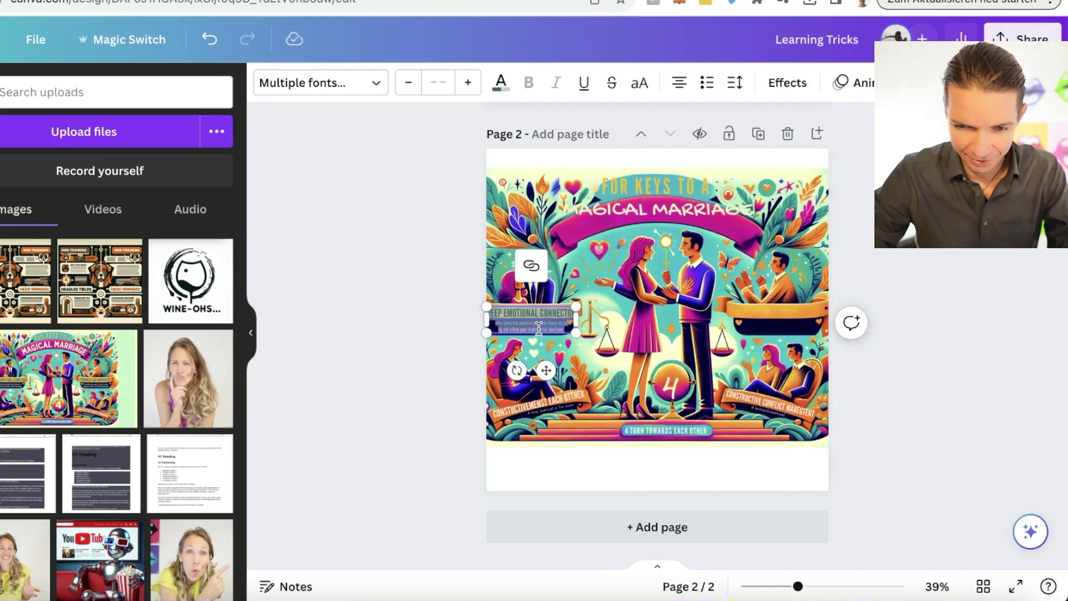
left_click(538, 327)
- Replace the "TURN TOWARDS EACH OTHER" text on the small banner below the couple, starting with "best Ti"
left_click(649, 430)
left_click(648, 430)
type("best Ti")
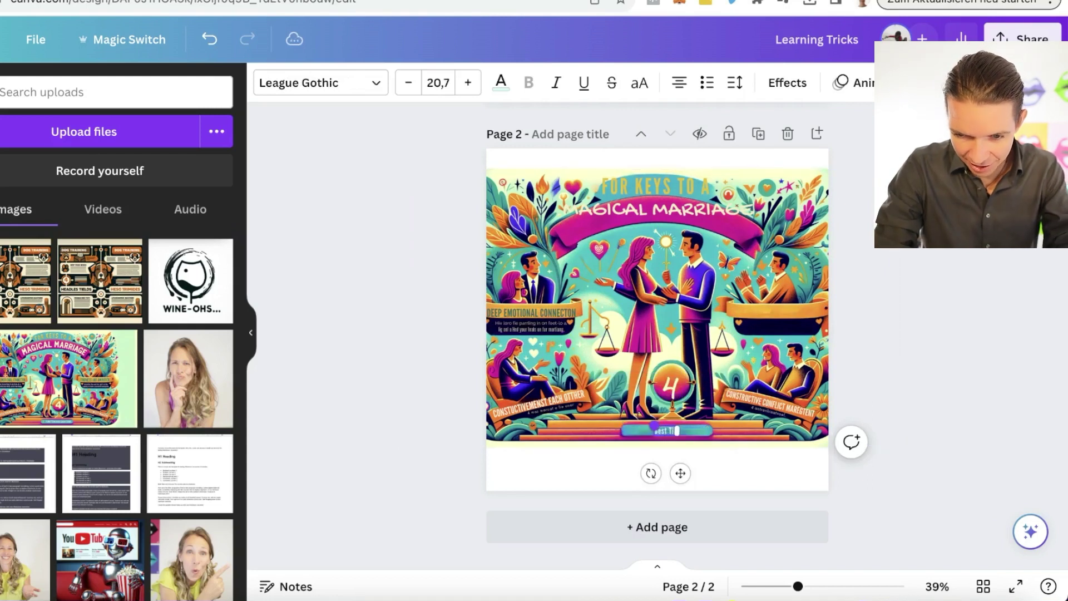